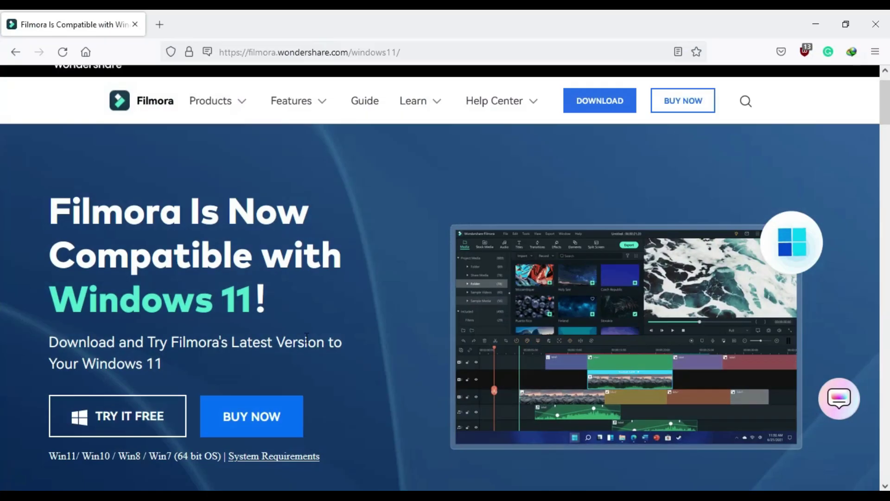
Scroll through the Filmora Windows 11 compatibility page in Firefox, then minimize the browser to the desktop
{"action": "scroll", "coordinate": [307, 338], "scroll_direction": "down", "scroll_amount": 5}
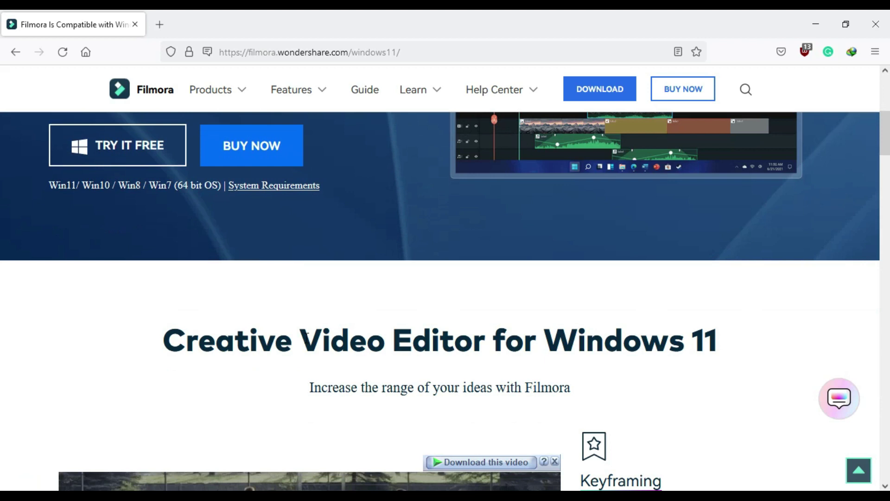
{"action": "scroll", "coordinate": [306, 338], "scroll_direction": "up", "scroll_amount": 1}
{"action": "scroll", "coordinate": [307, 338], "scroll_direction": "down", "scroll_amount": 2}
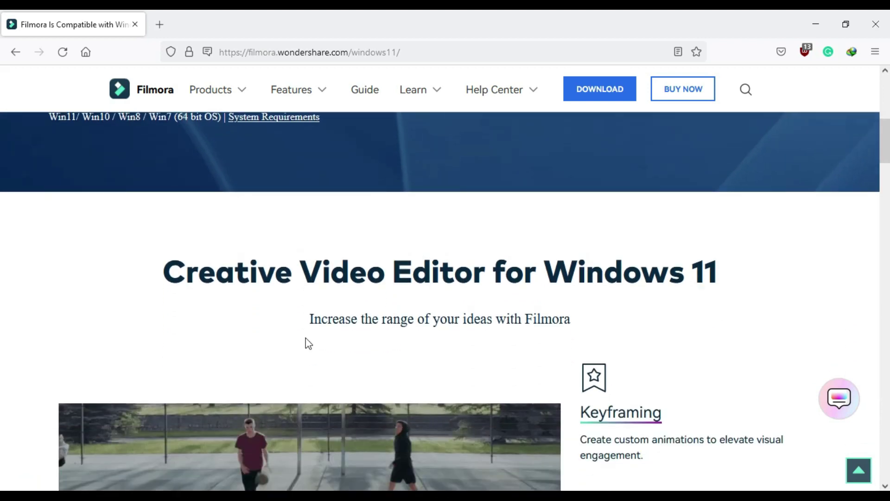
{"action": "scroll", "coordinate": [306, 338], "scroll_direction": "down", "scroll_amount": 2}
{"action": "scroll", "coordinate": [306, 340], "scroll_direction": "down", "scroll_amount": 1}
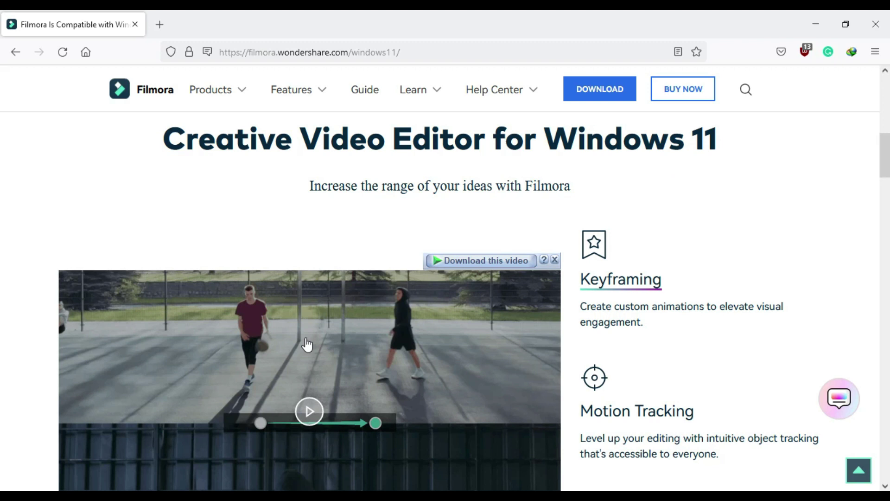
{"action": "scroll", "coordinate": [307, 344], "scroll_direction": "up", "scroll_amount": 5}
{"action": "scroll", "coordinate": [306, 343], "scroll_direction": "up", "scroll_amount": 2}
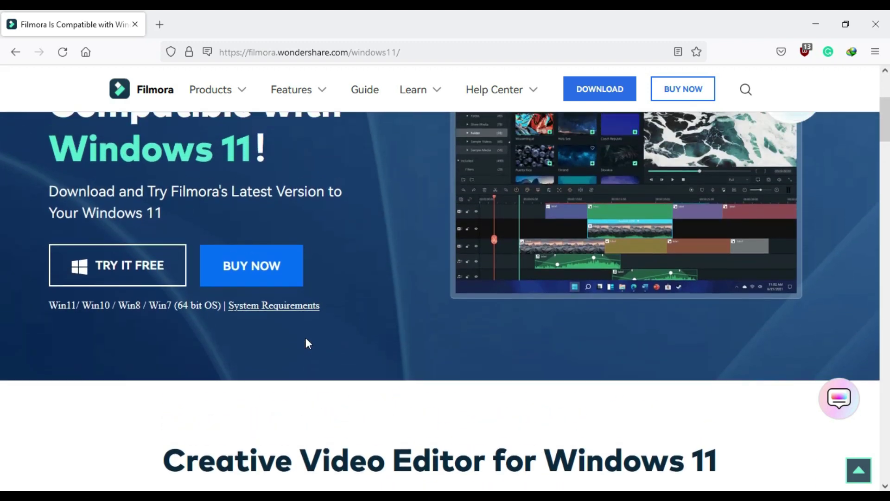
{"action": "scroll", "coordinate": [306, 339], "scroll_direction": "up", "scroll_amount": 3}
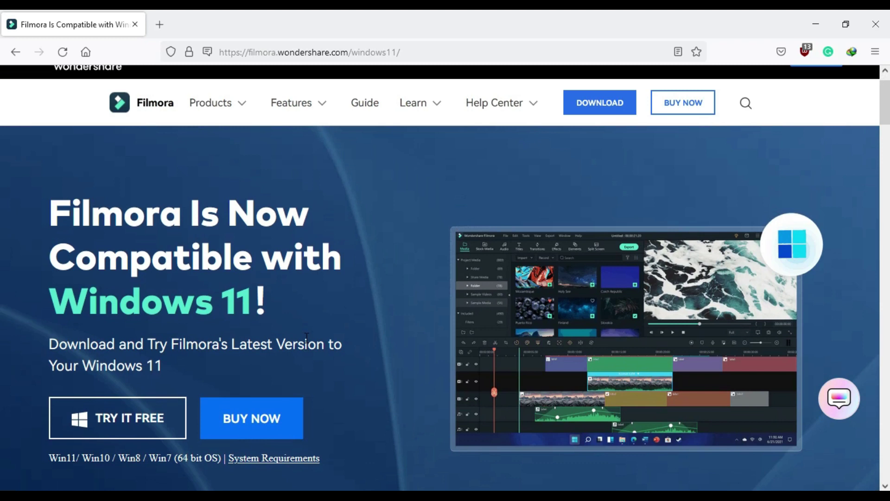
{"action": "scroll", "coordinate": [306, 337], "scroll_direction": "up", "scroll_amount": 1}
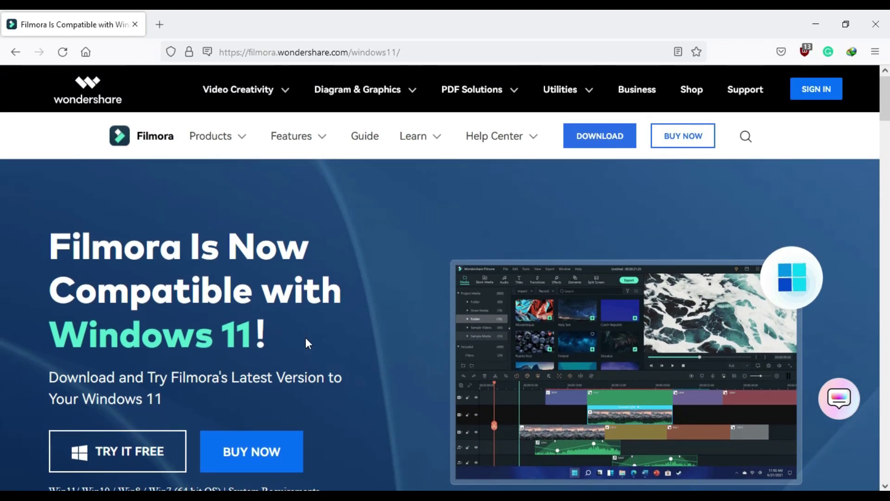
{"action": "scroll", "coordinate": [306, 341], "scroll_direction": "down", "scroll_amount": 1}
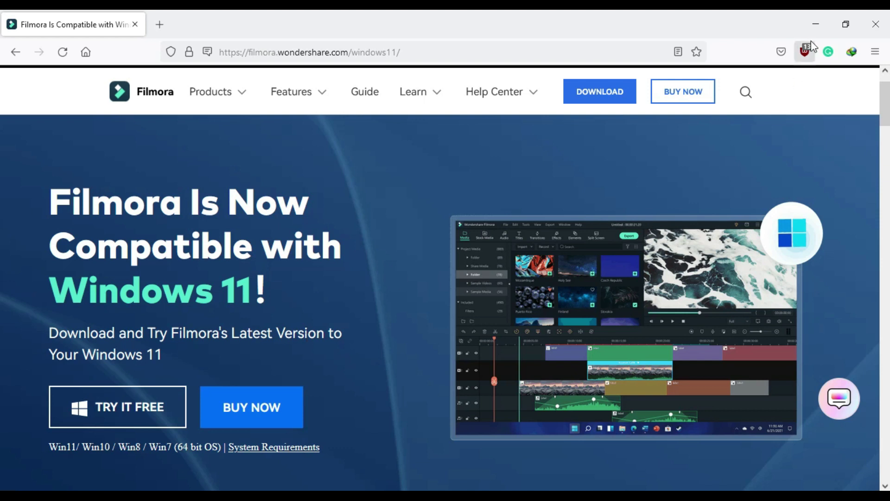
{"action": "left_click", "coordinate": [815, 25]}
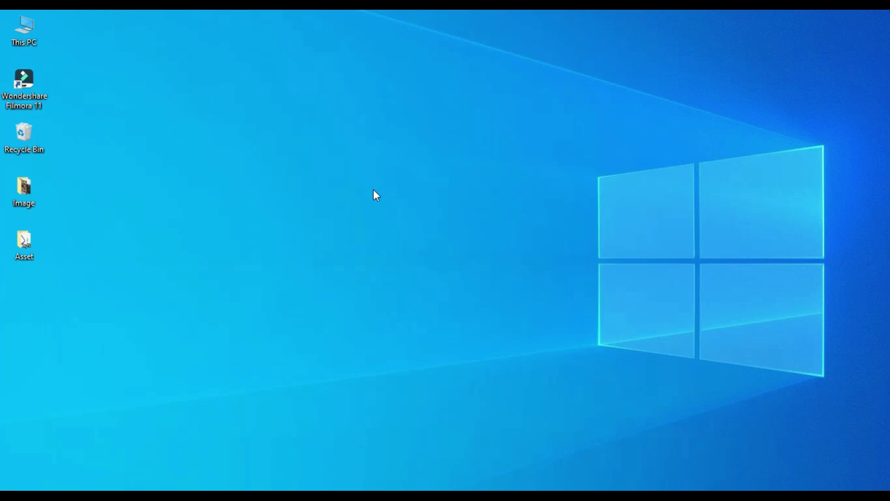
Open the desktop's Asset folder to list its MP3 music and six MP4 videos
{"action": "double_click", "coordinate": [30, 241]}
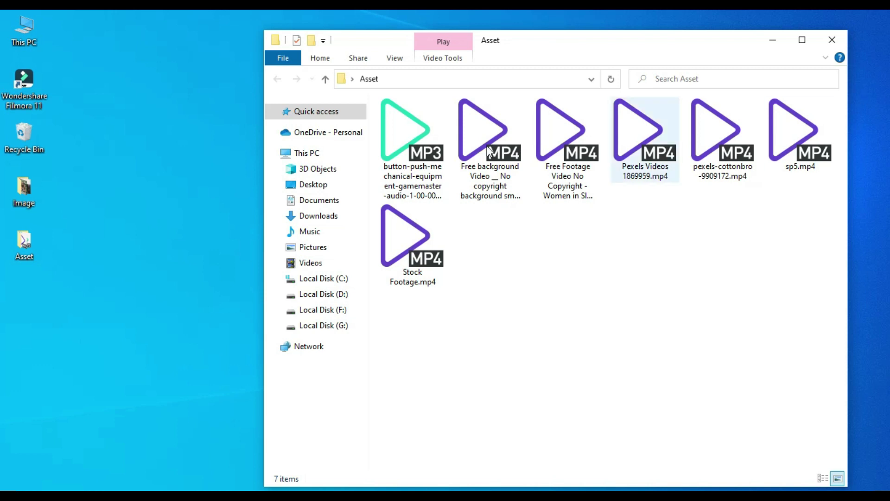
Close Explorer and import all seven Asset files into Filmora's media library
{"action": "left_click", "coordinate": [832, 39]}
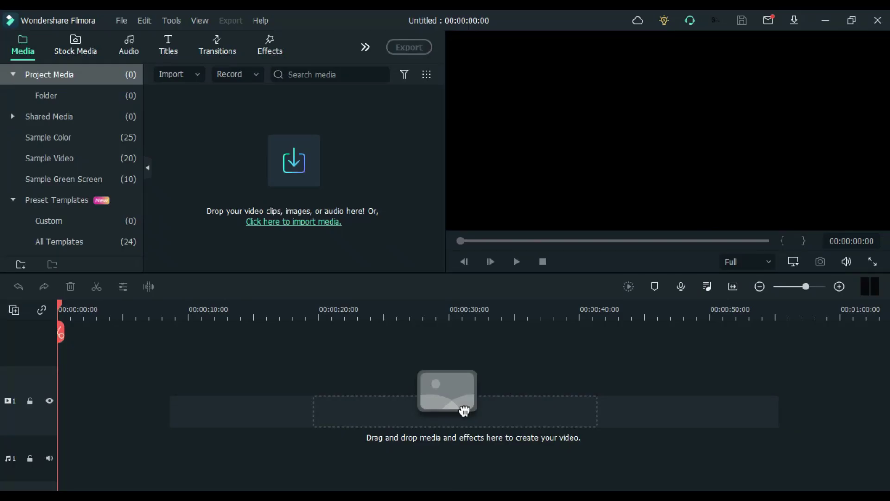
{"action": "left_click", "coordinate": [299, 167]}
{"action": "left_click_drag", "start_coordinate": [401, 251], "coordinate": [126, 114]}
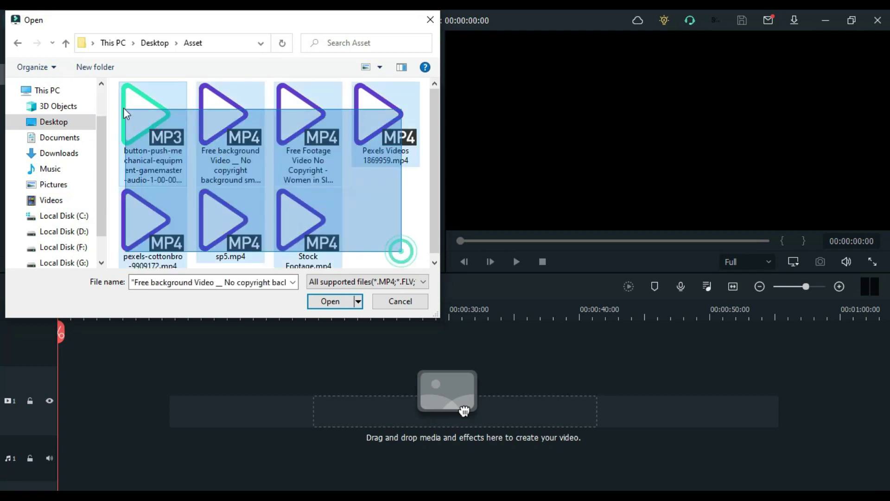
{"action": "left_click", "coordinate": [325, 303]}
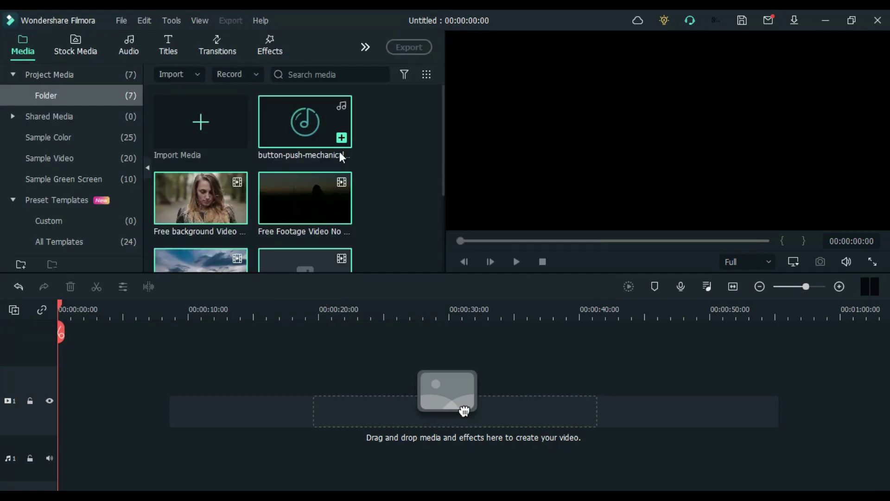
Preview the this-summer-soundroll music and place it on audio track 1 at 0:00
{"action": "scroll", "coordinate": [351, 153], "scroll_direction": "down", "scroll_amount": 3}
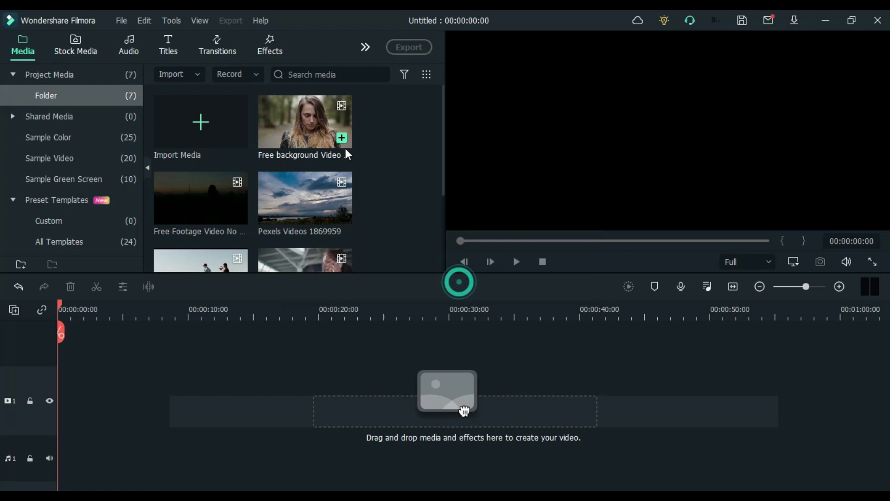
{"action": "scroll", "coordinate": [345, 149], "scroll_direction": "down", "scroll_amount": 3}
{"action": "double_click", "coordinate": [300, 231]}
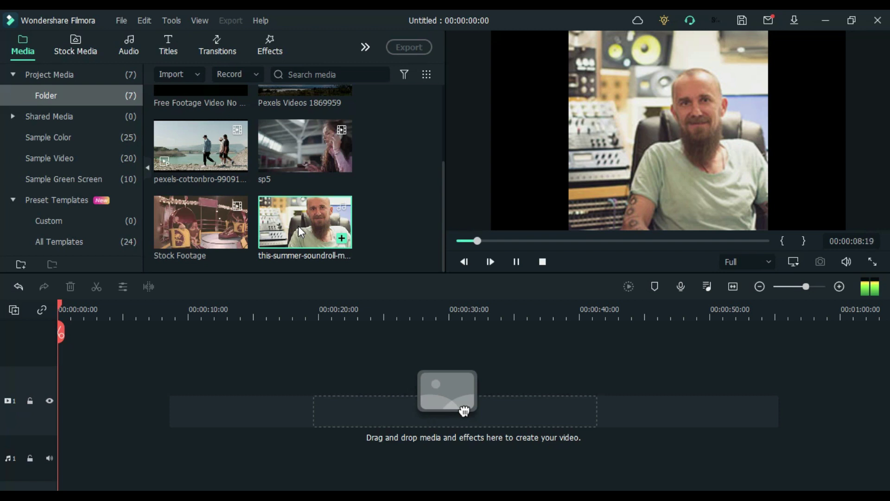
{"action": "left_click_drag", "start_coordinate": [298, 227], "coordinate": [65, 459]}
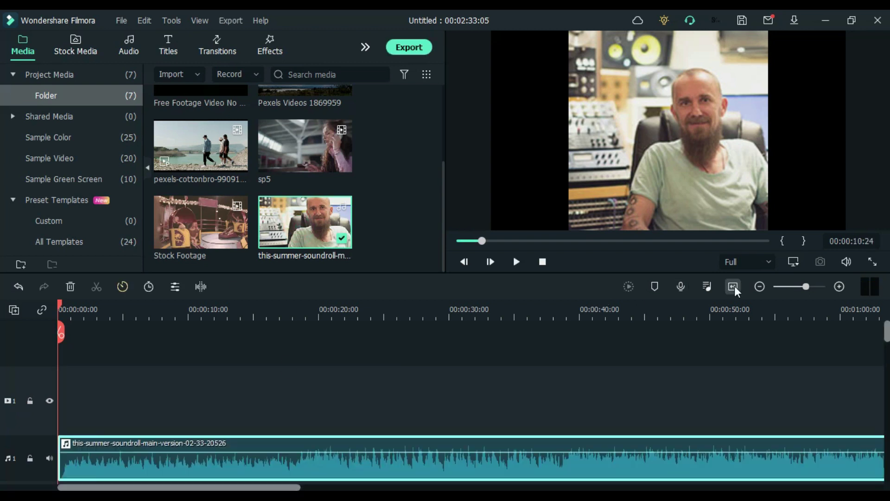
Add the Pexels, Free background Video and Free Footage clips to the video track at 1920x1080 25fps
{"action": "left_click", "coordinate": [733, 287]}
{"action": "scroll", "coordinate": [299, 176], "scroll_direction": "up", "scroll_amount": 3}
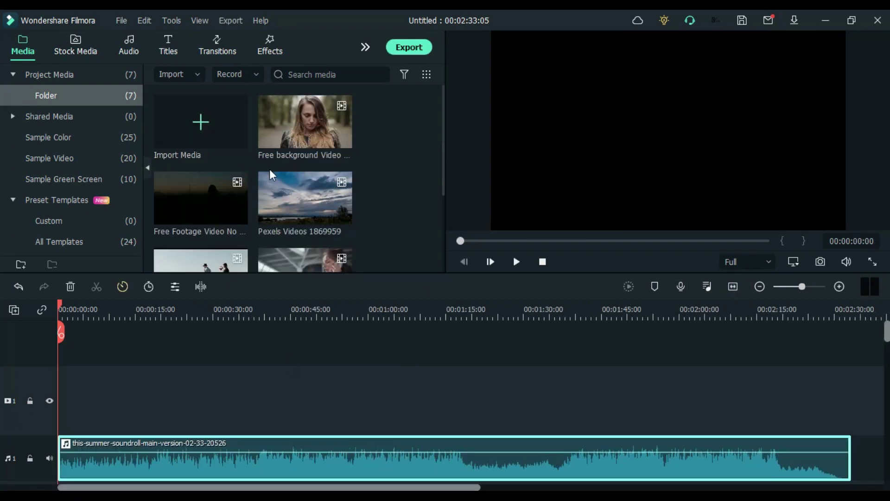
{"action": "left_click", "coordinate": [305, 199]}
{"action": "key", "text": "space"}
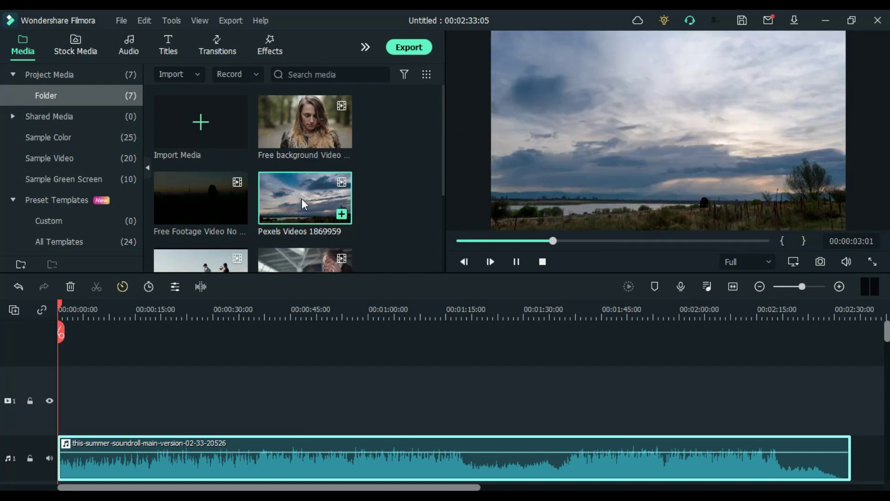
{"action": "left_click_drag", "start_coordinate": [305, 199], "coordinate": [79, 399]}
{"action": "left_click_drag", "start_coordinate": [304, 135], "coordinate": [148, 398]}
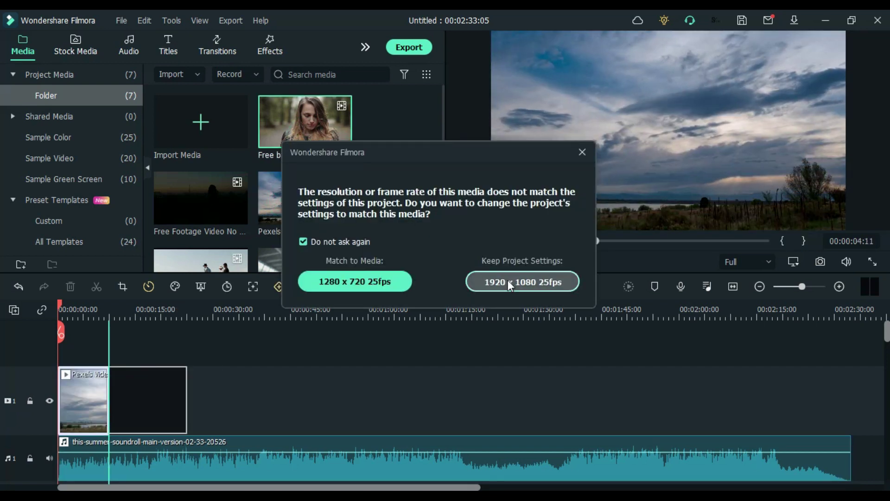
{"action": "left_click", "coordinate": [513, 337]}
{"action": "left_click_drag", "start_coordinate": [201, 198], "coordinate": [217, 399]}
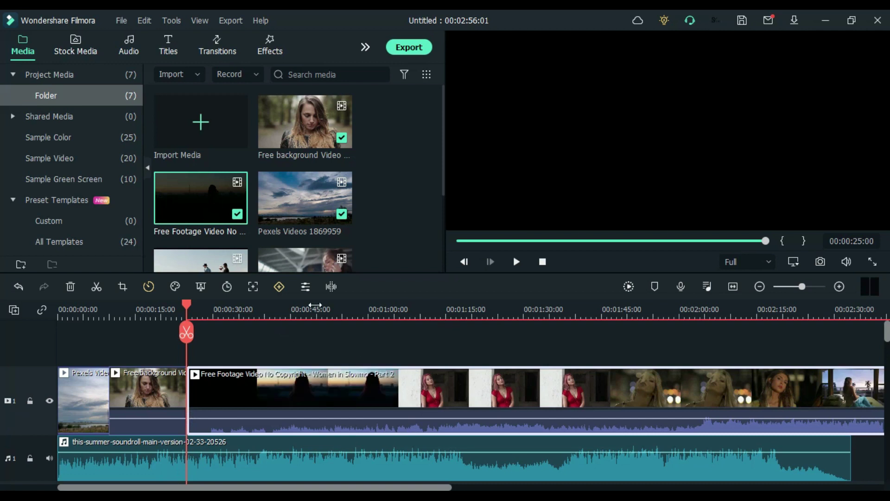
Split the long clip at about 0:48 and 1:07 and delete the two dark pieces
{"action": "mouse_move", "coordinate": [325, 308]}
{"action": "left_mouse_down"}
{"action": "mouse_move", "coordinate": [298, 308]}
{"action": "mouse_move", "coordinate": [311, 318]}
{"action": "left_mouse_up"}
{"action": "left_click", "coordinate": [310, 332]}
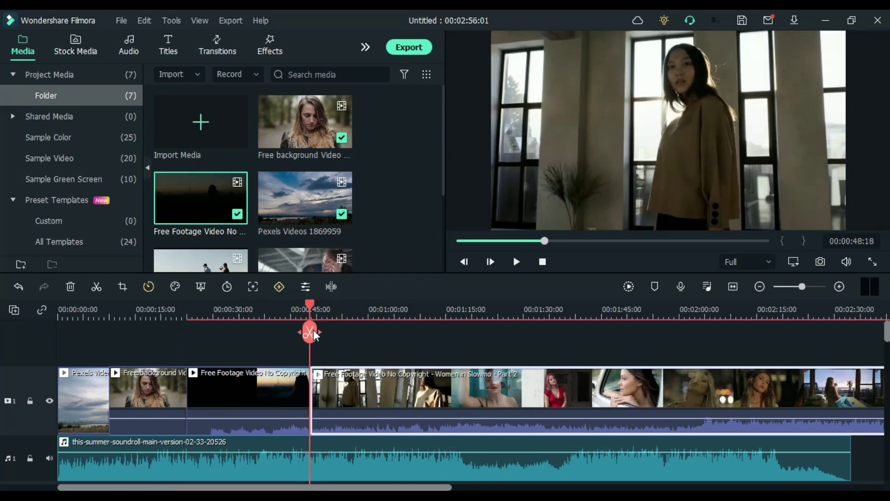
{"action": "left_click", "coordinate": [380, 309]}
{"action": "left_click_drag", "start_coordinate": [380, 309], "coordinate": [408, 309]}
{"action": "key", "text": "ctrl+b"}
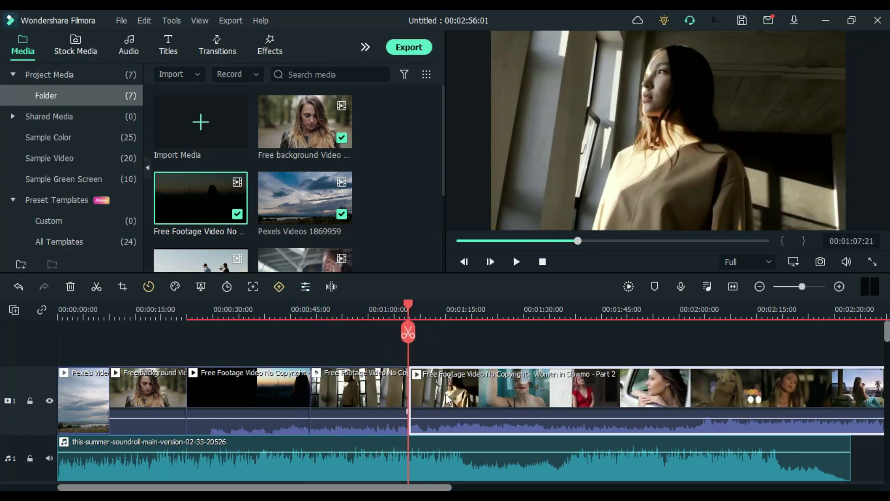
{"action": "left_click", "coordinate": [450, 399]}
{"action": "key", "text": "Delete"}
{"action": "left_click", "coordinate": [240, 391]}
{"action": "key", "text": "Delete"}
Append the lakeside cottonbro clip and sp5 to the end of the video track
{"action": "scroll", "coordinate": [201, 185], "scroll_direction": "down", "scroll_amount": 3}
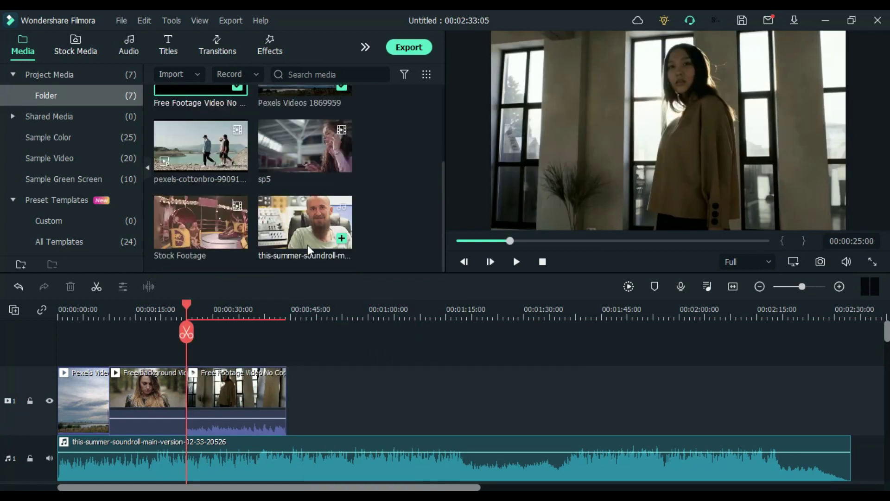
{"action": "left_click_drag", "start_coordinate": [201, 145], "coordinate": [289, 392]}
{"action": "left_click_drag", "start_coordinate": [305, 145], "coordinate": [406, 377]}
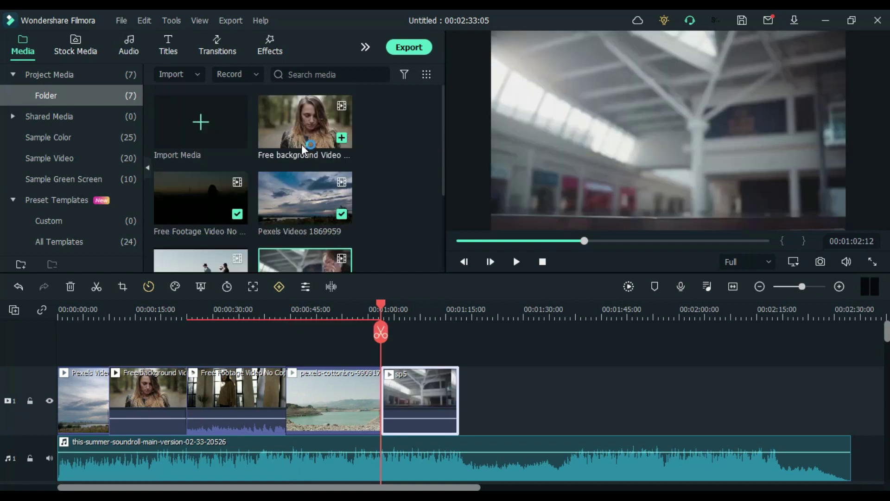
{"action": "scroll", "coordinate": [203, 214], "scroll_direction": "down", "scroll_amount": 3}
{"action": "left_click_drag", "start_coordinate": [203, 215], "coordinate": [461, 407]}
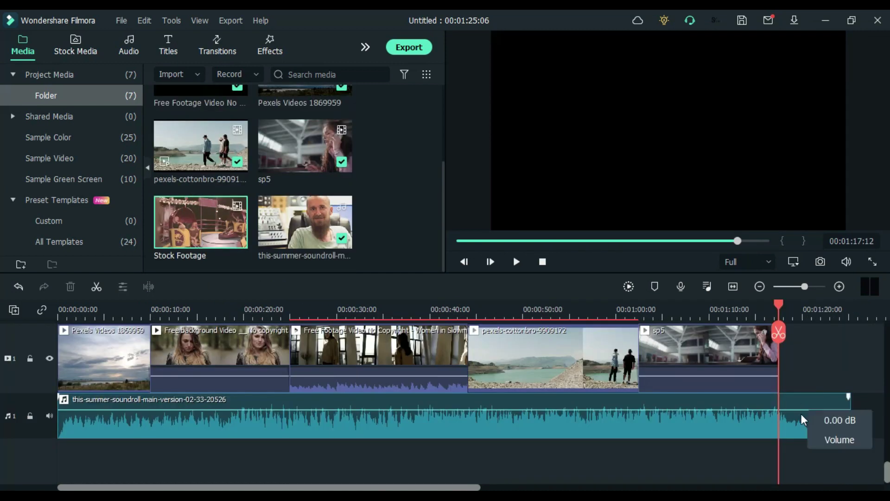
Trim the soundroll music to end at 01:17:12, then split it at 7 seconds
{"action": "left_click", "coordinate": [851, 421]}
{"action": "left_click_drag", "start_coordinate": [846, 424], "coordinate": [778, 423]}
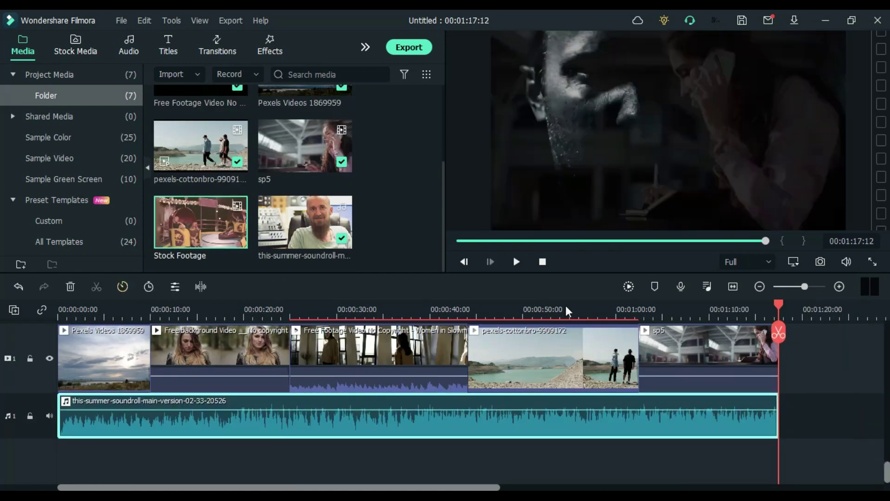
{"action": "left_click_drag", "start_coordinate": [63, 304], "coordinate": [180, 308]}
{"action": "left_click", "coordinate": [122, 332]}
Undo the music split, review each of the five clips, and return the playhead to the sky clip
{"action": "key", "text": "ctrl+z"}
{"action": "left_click", "coordinate": [132, 361]}
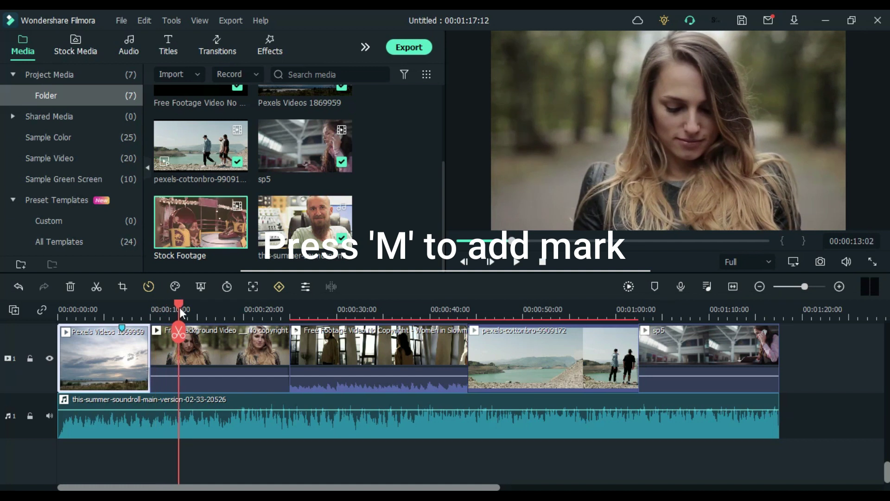
{"action": "left_click", "coordinate": [201, 370]}
{"action": "left_click_drag", "start_coordinate": [178, 306], "coordinate": [681, 315]}
{"action": "left_click", "coordinate": [355, 354]}
{"action": "left_click", "coordinate": [547, 375]}
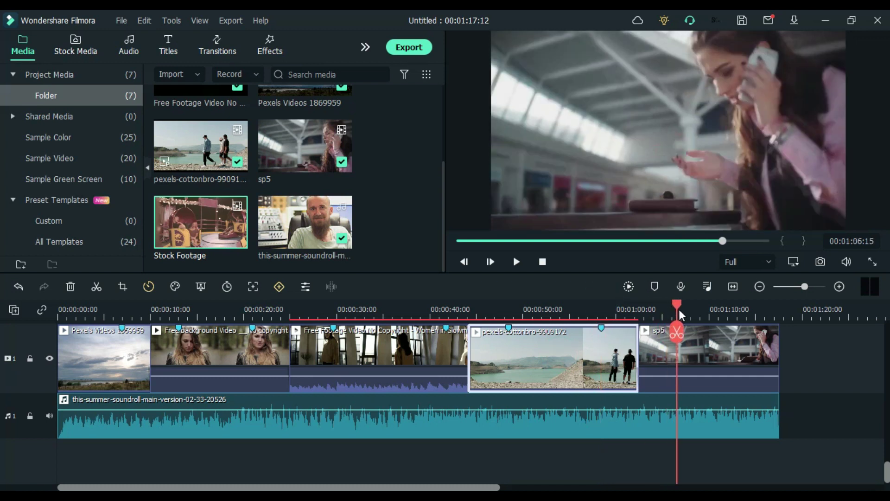
{"action": "left_click", "coordinate": [700, 357]}
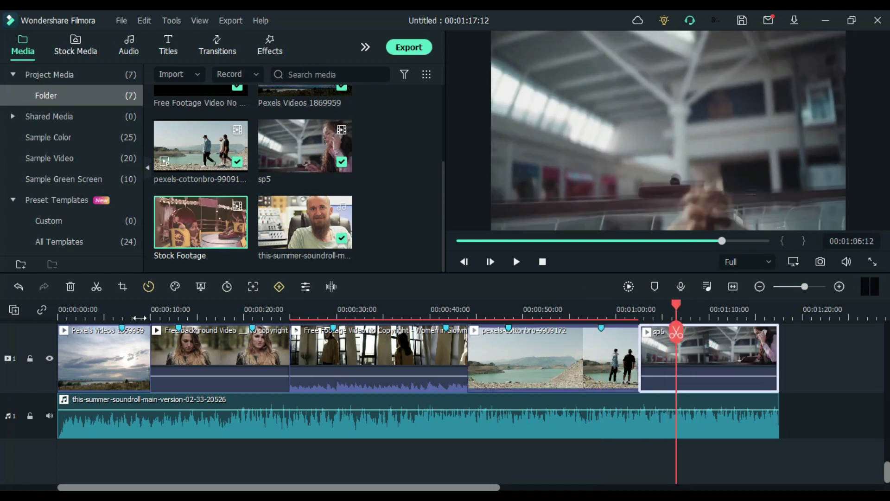
{"action": "mouse_move", "coordinate": [122, 310]}
{"action": "left_mouse_down"}
{"action": "mouse_move", "coordinate": [105, 309]}
{"action": "mouse_move", "coordinate": [124, 318]}
{"action": "left_mouse_up"}
Split the sky clip at 0:07 and bring up Speed Ramping for the short piece
{"action": "left_click", "coordinate": [121, 332]}
{"action": "left_click", "coordinate": [137, 380]}
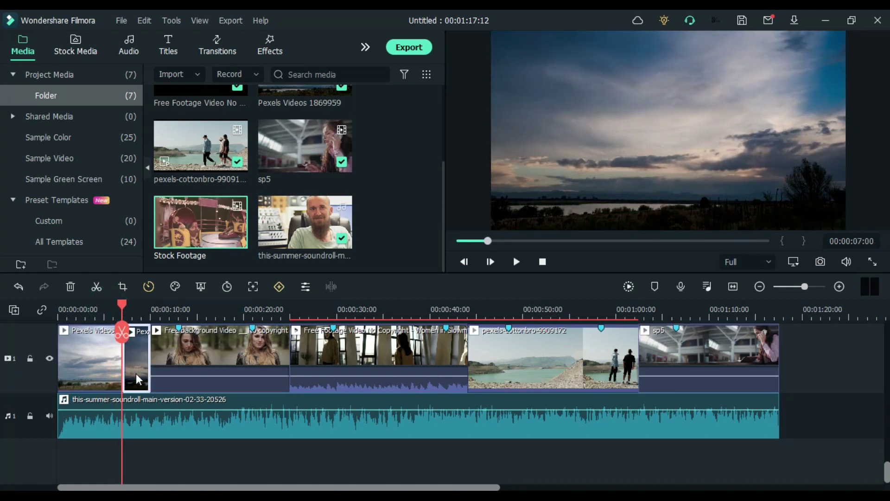
{"action": "left_click", "coordinate": [149, 286]}
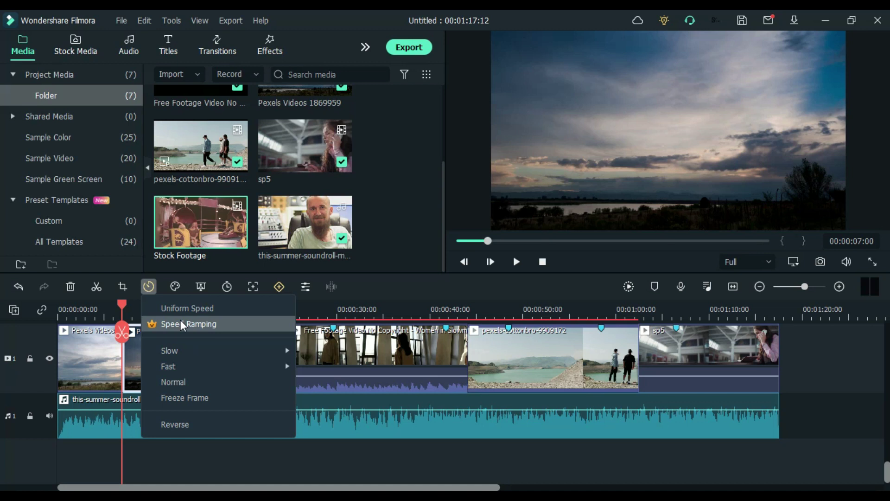
{"action": "left_click", "coordinate": [183, 325]}
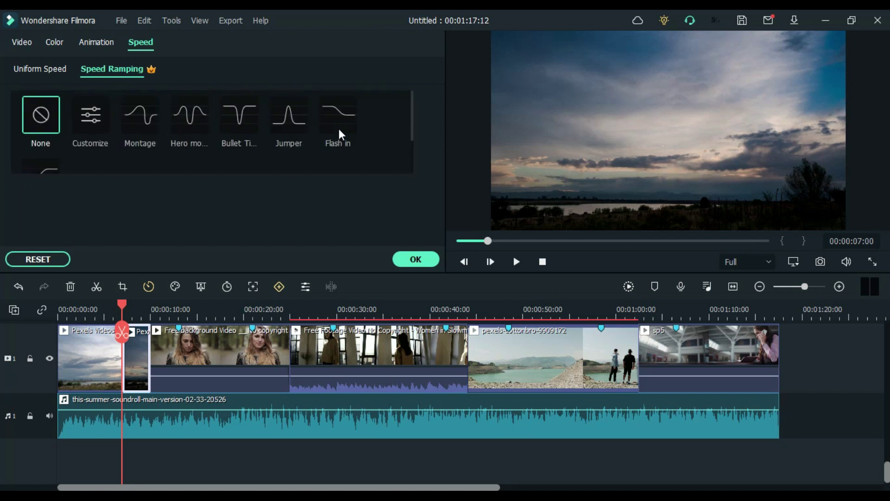
Try the Flash in and Flash out ramps on the short sky piece, undoing both
{"action": "scroll", "coordinate": [339, 130], "scroll_direction": "down", "scroll_amount": 1}
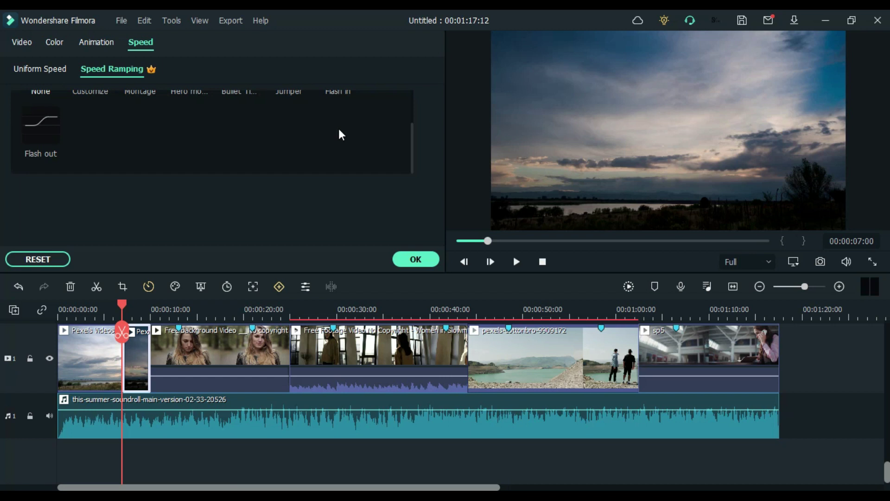
{"action": "scroll", "coordinate": [334, 114], "scroll_direction": "up", "scroll_amount": 1}
{"action": "left_click", "coordinate": [338, 118]}
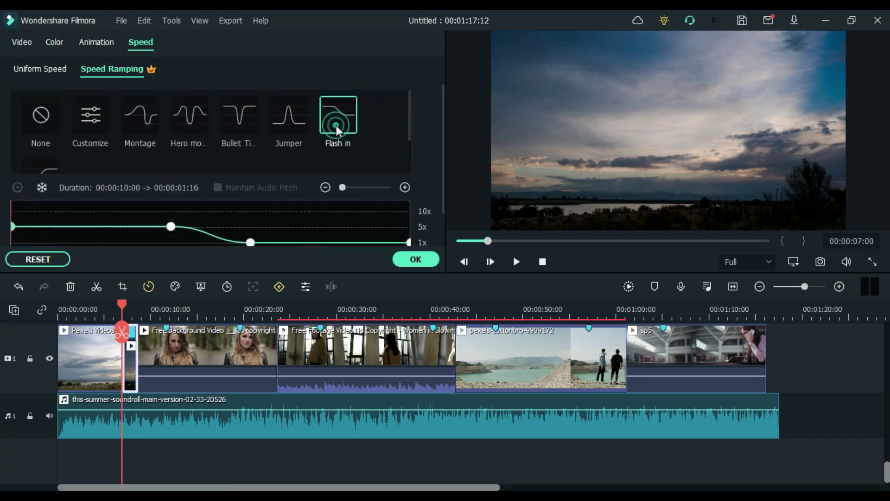
{"action": "scroll", "coordinate": [42, 139], "scroll_direction": "down", "scroll_amount": 1}
{"action": "key", "text": "ctrl+z"}
{"action": "left_click", "coordinate": [44, 129]}
{"action": "key", "text": "ctrl+z"}
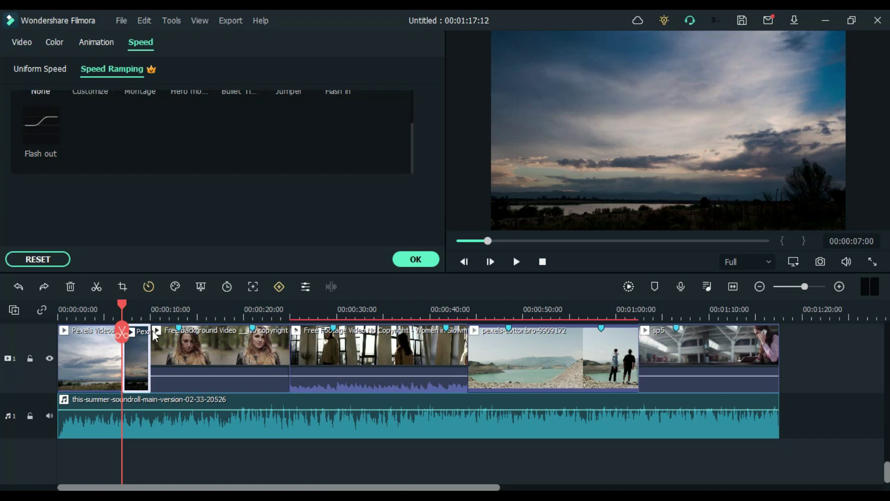
{"action": "left_click", "coordinate": [179, 310]}
Apply the Flash out speed ramp to the short sky piece
{"action": "left_click", "coordinate": [196, 371]}
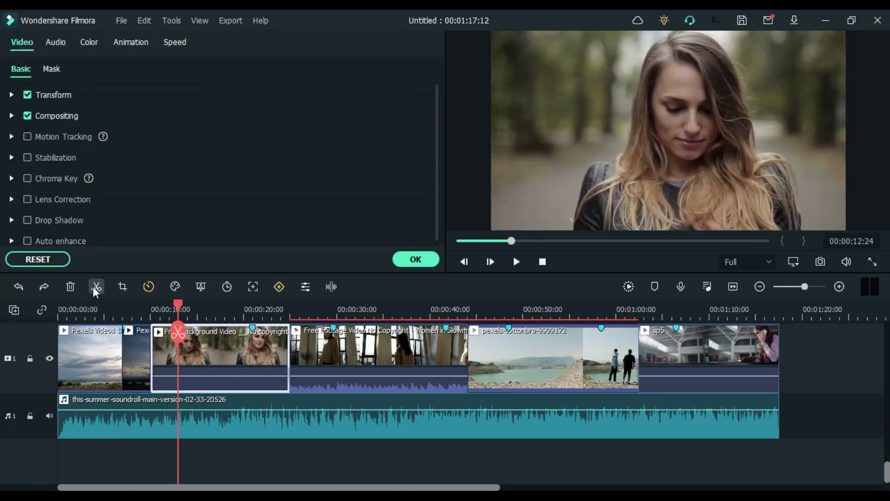
{"action": "left_click", "coordinate": [131, 310]}
{"action": "left_click", "coordinate": [139, 356]}
{"action": "left_click", "coordinate": [46, 143]}
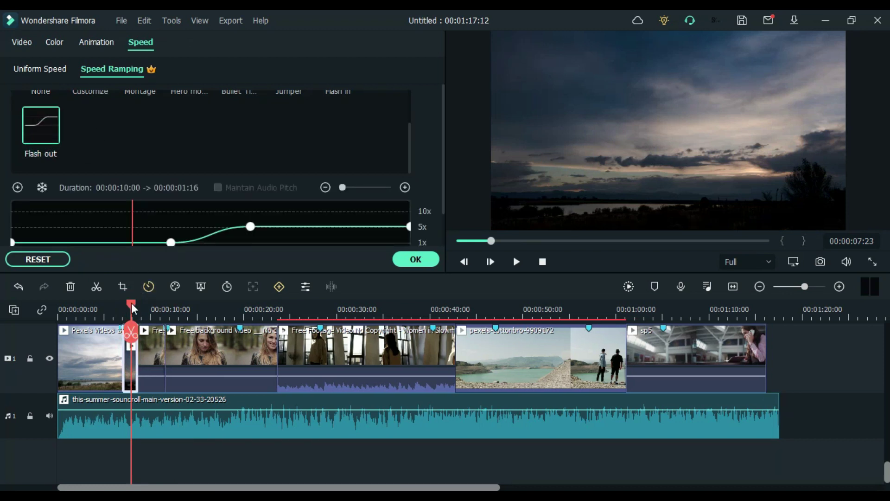
Apply the Flash in speed ramp to the short start of the woman clip
{"action": "left_click_drag", "start_coordinate": [132, 308], "coordinate": [143, 308]}
{"action": "left_click", "coordinate": [157, 360]}
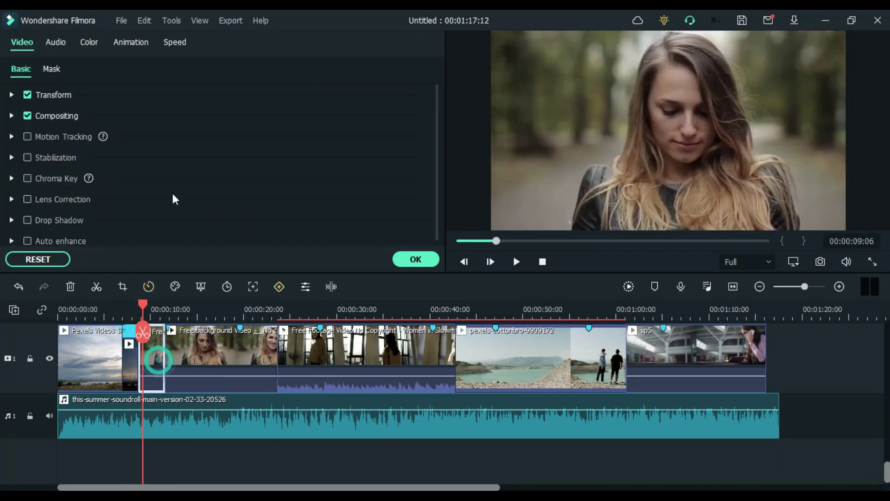
{"action": "left_click", "coordinate": [179, 44]}
{"action": "left_click", "coordinate": [111, 69]}
{"action": "left_click", "coordinate": [338, 114]}
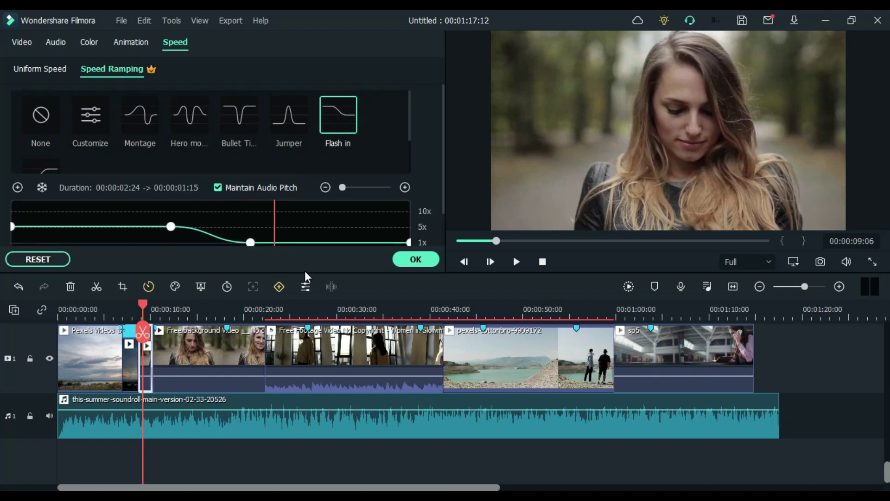
Try a custom speed peak on the ramp curve, undo it, and confirm with OK
{"action": "left_click_drag", "start_coordinate": [304, 272], "coordinate": [307, 339]}
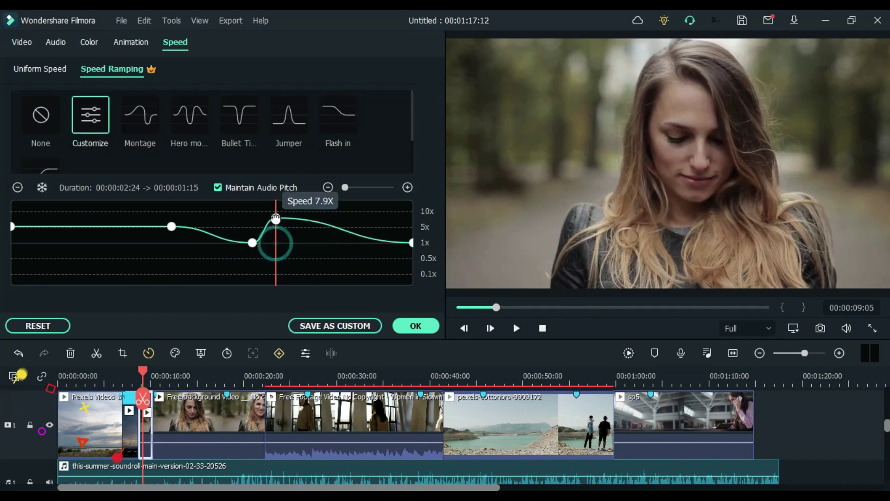
{"action": "mouse_move", "coordinate": [275, 218]}
{"action": "left_mouse_down"}
{"action": "mouse_move", "coordinate": [408, 229]}
{"action": "mouse_move", "coordinate": [288, 226]}
{"action": "left_mouse_up"}
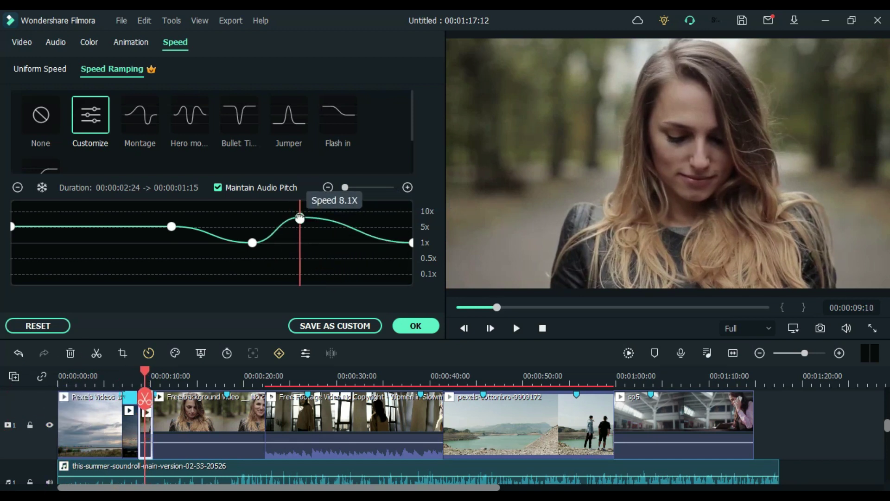
{"action": "key", "text": "ctrl+z"}
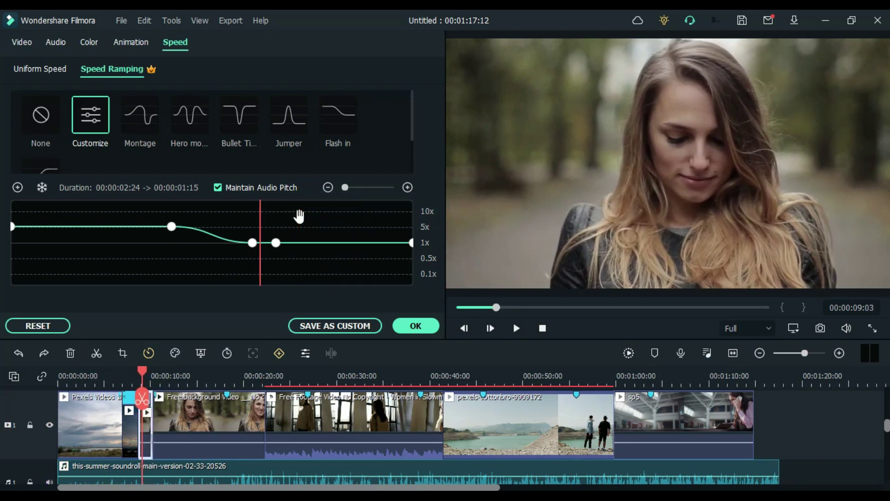
{"action": "left_click", "coordinate": [413, 326]}
{"action": "left_click_drag", "start_coordinate": [143, 373], "coordinate": [226, 374]}
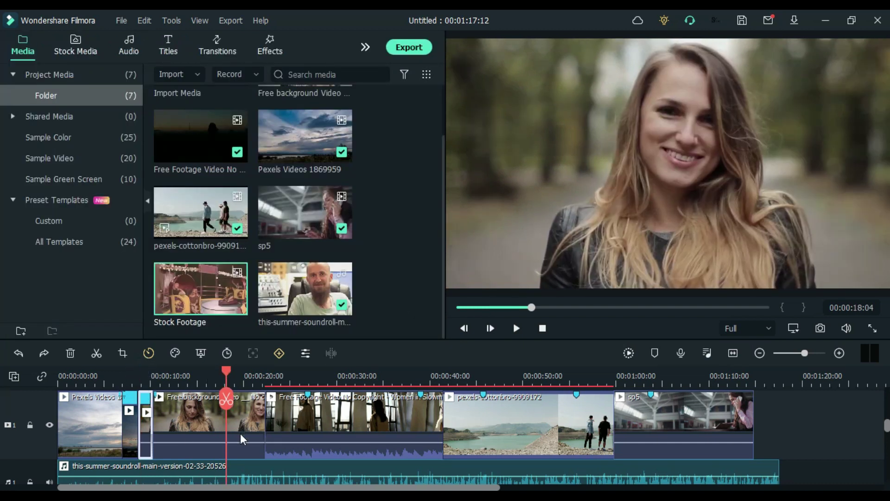